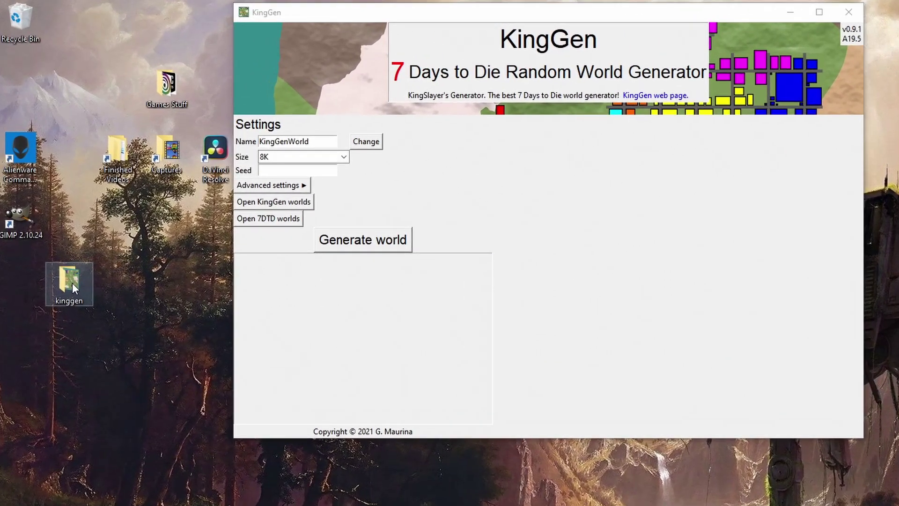
Open the kinggen folder, then launch Chrome on its Google start page
double_click(63, 241)
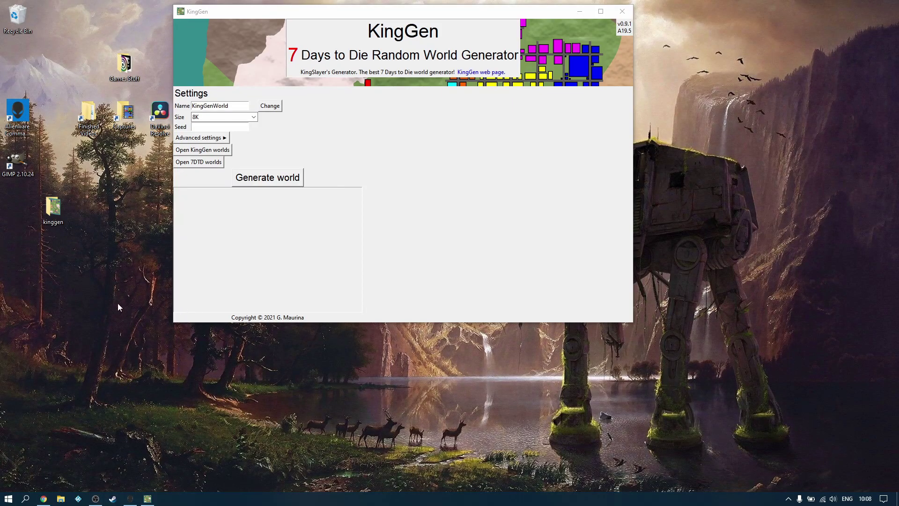
click(44, 499)
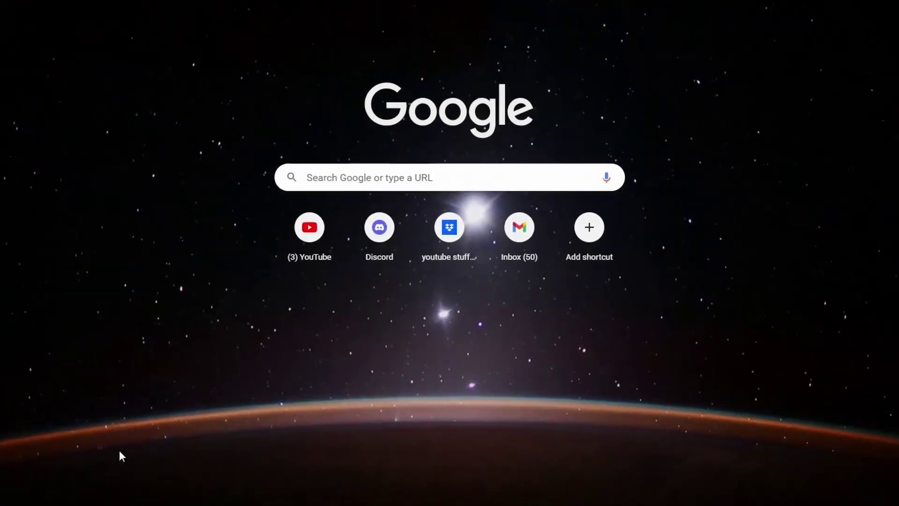
Search Google for 'compo pack 7 days to die' and scroll the Magolis thread to KINGGEN CP47
click(346, 180)
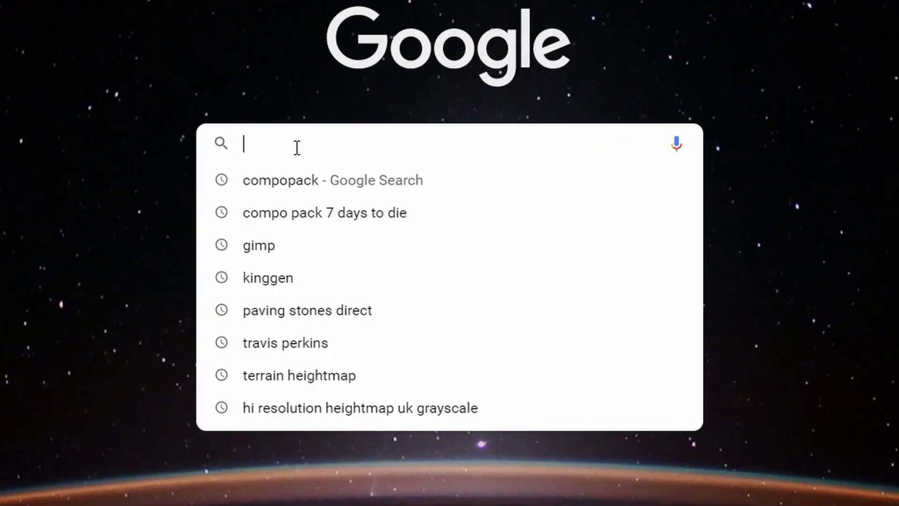
text(compo pa)
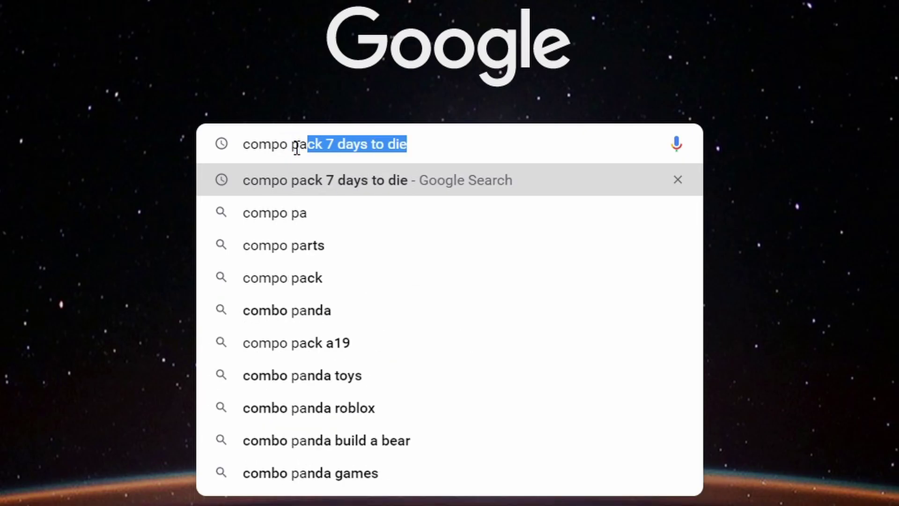
key(Return)
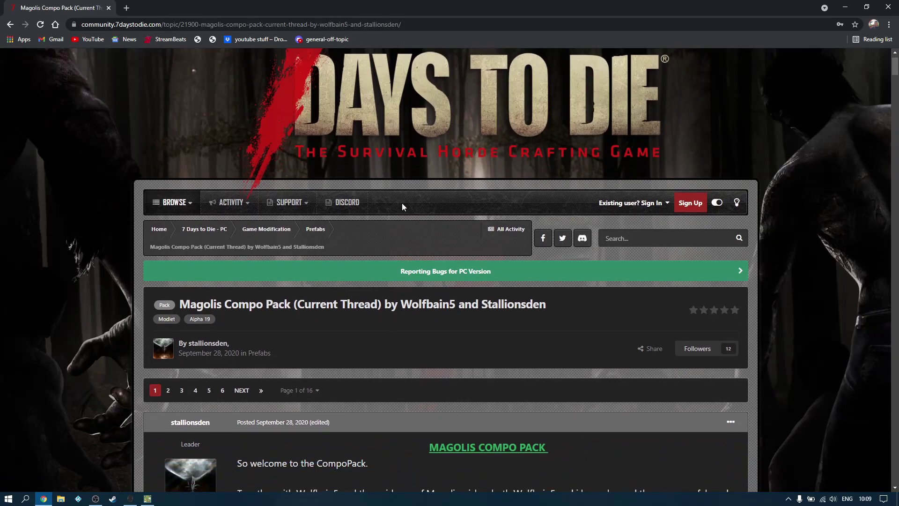
scroll(354, 330, down, 6)
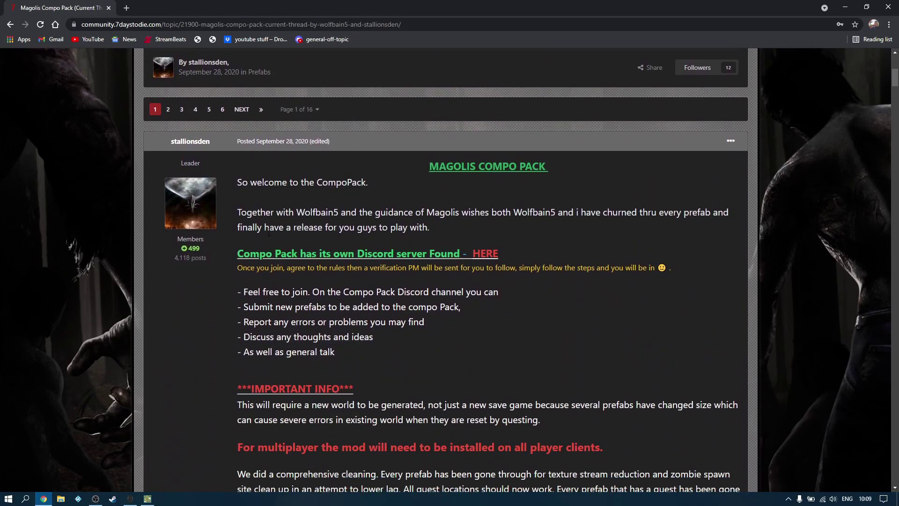
scroll(440, 305, down, 2)
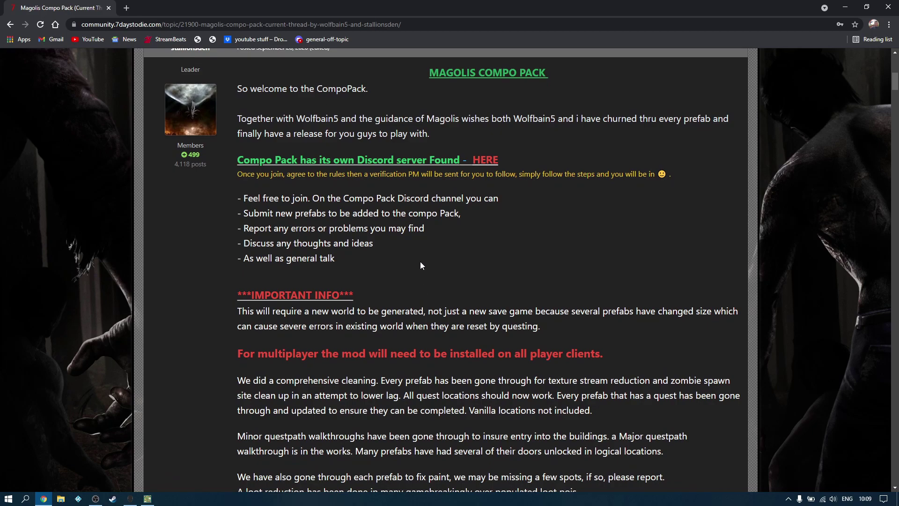
scroll(205, 255, down, 5)
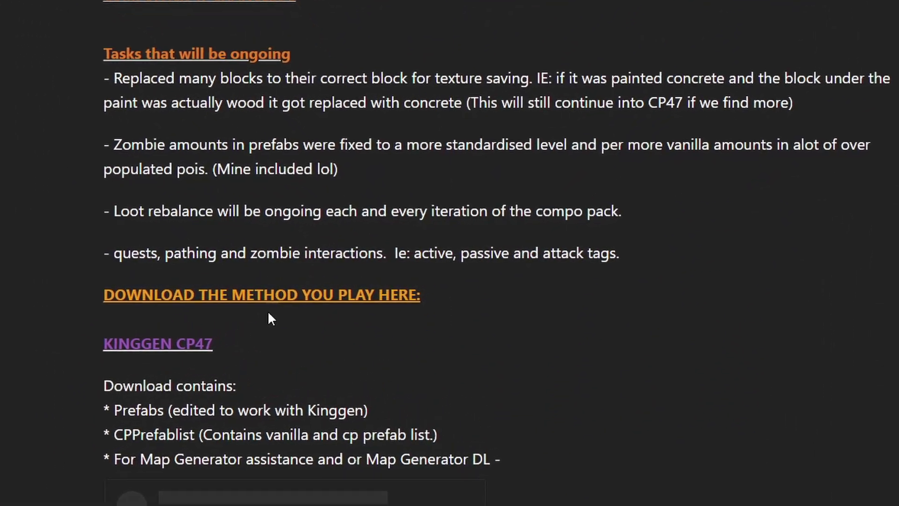
Download A19.4 CP47 KingGen.rar from the CompoPack-KingGen GitHub page and show it in its folder
click(198, 346)
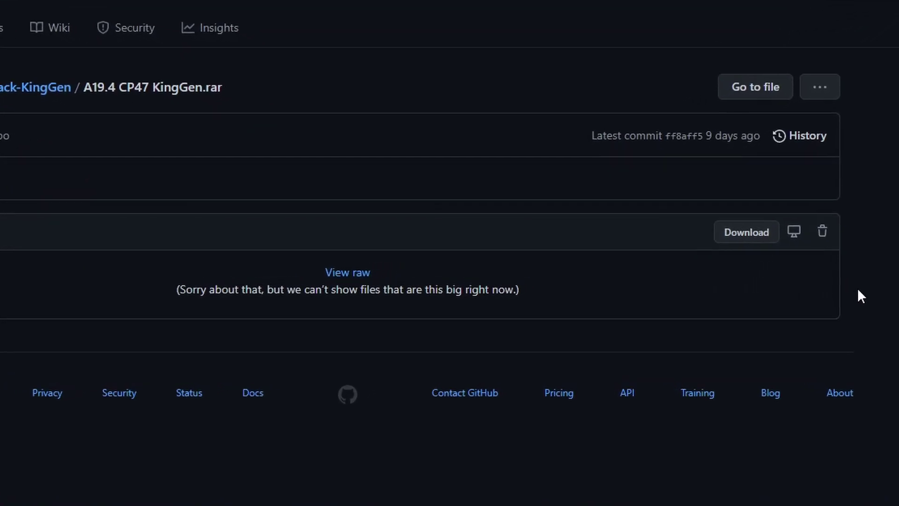
click(738, 239)
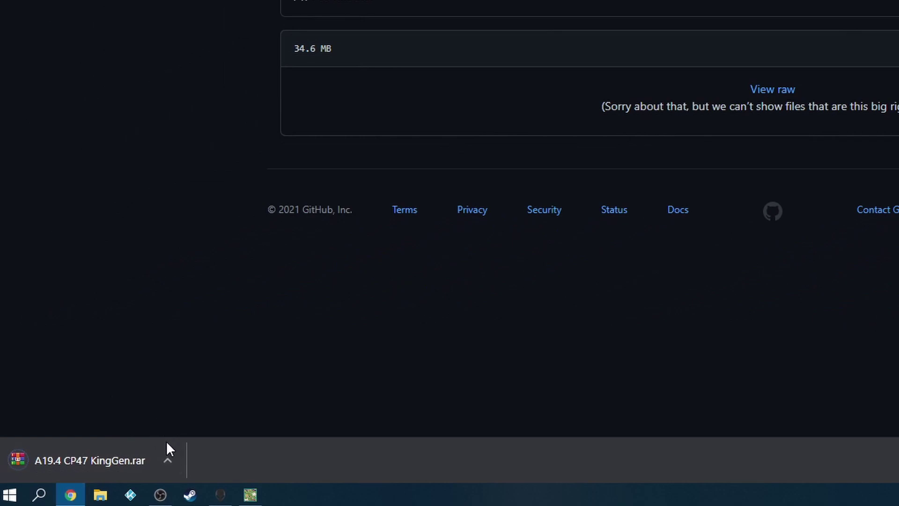
click(168, 460)
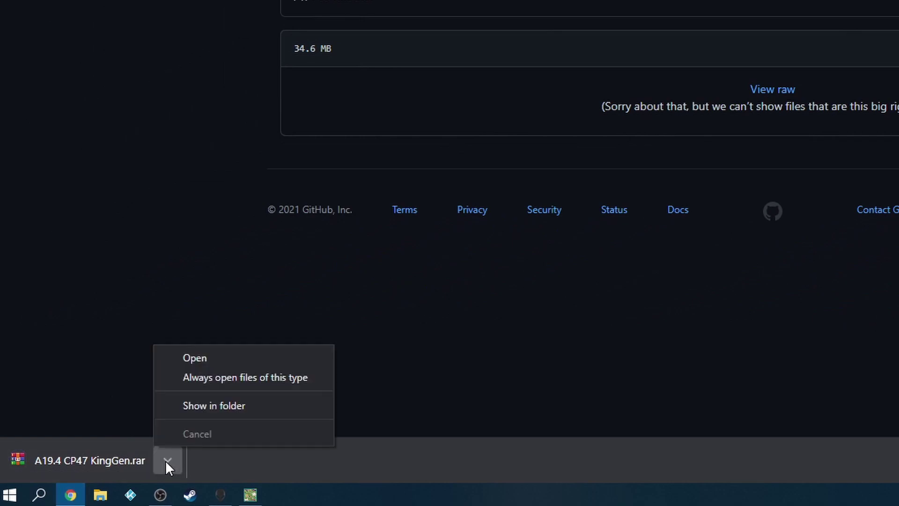
click(212, 405)
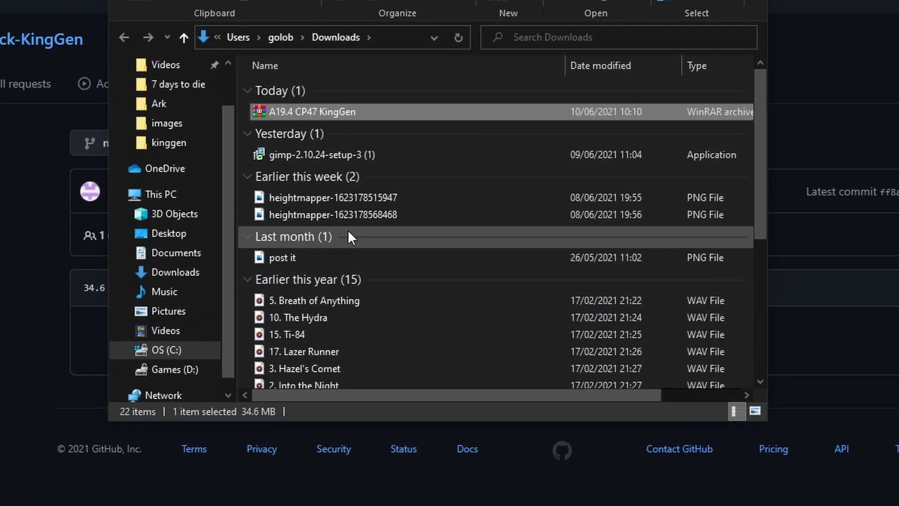
Move the A19.4 CP47 KingGen.rar archive from Downloads into the kinggen folder
right_click(321, 110)
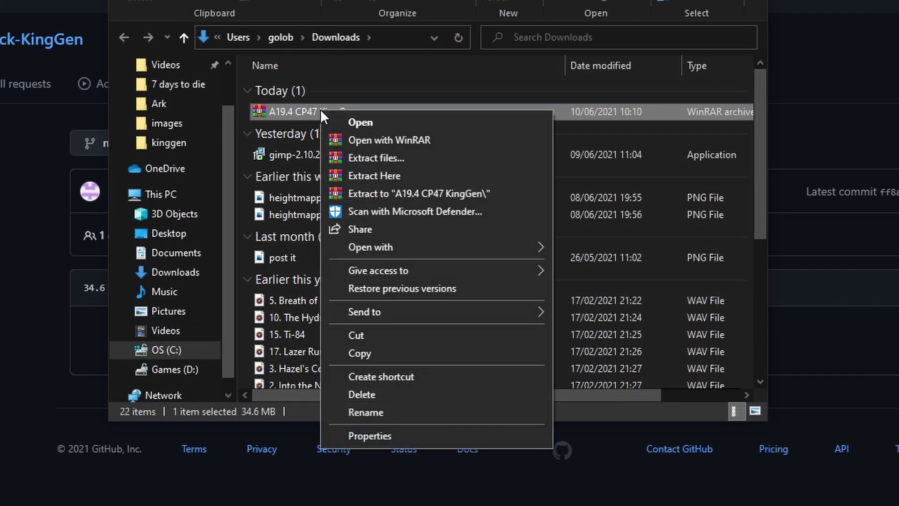
click(370, 335)
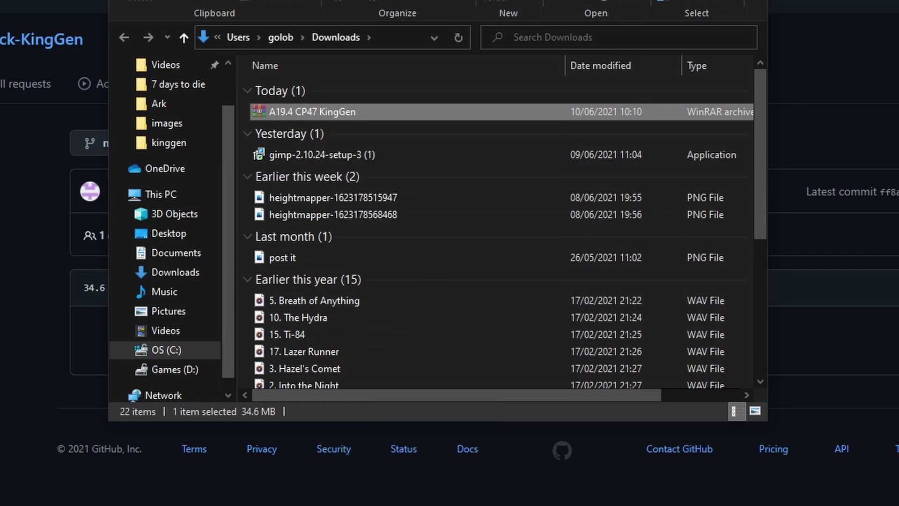
key(alt+F4)
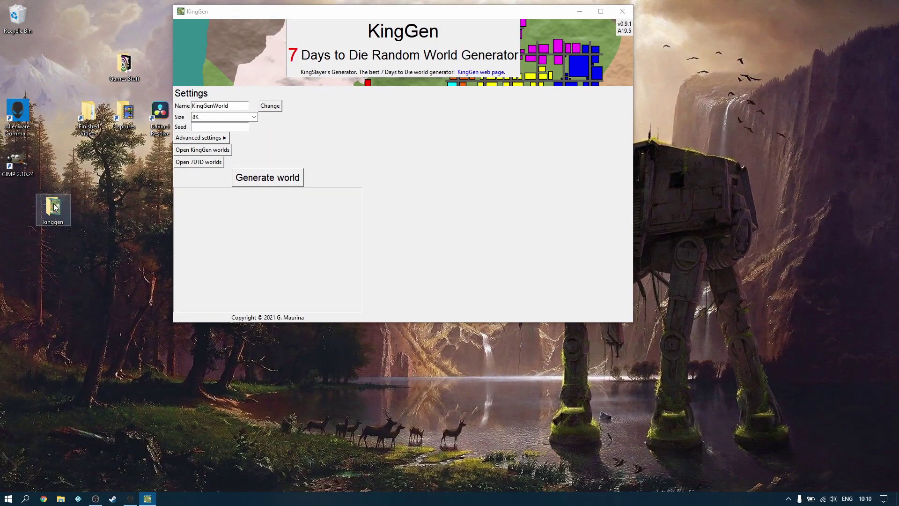
double_click(53, 207)
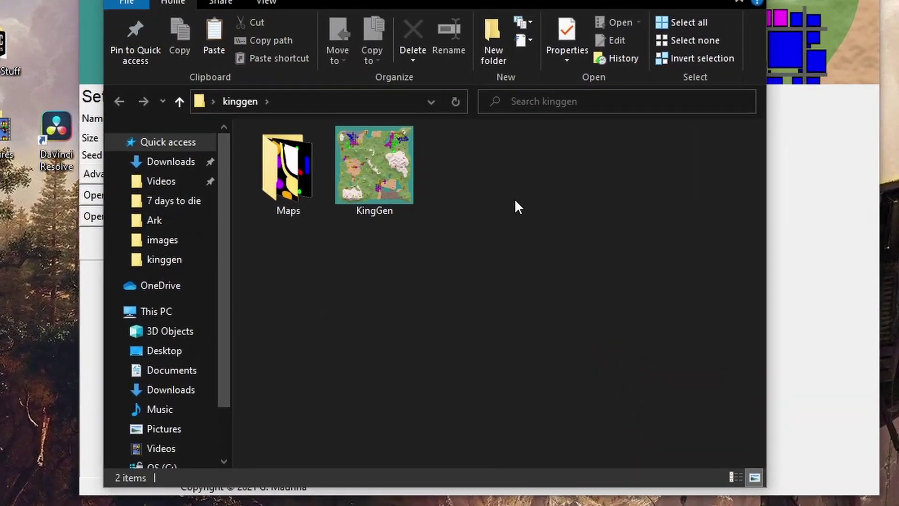
right_click(424, 152)
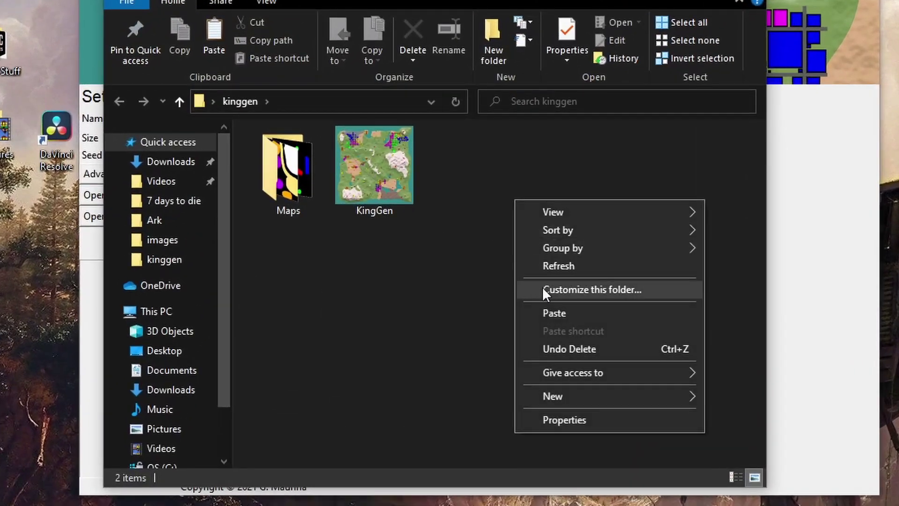
click(562, 313)
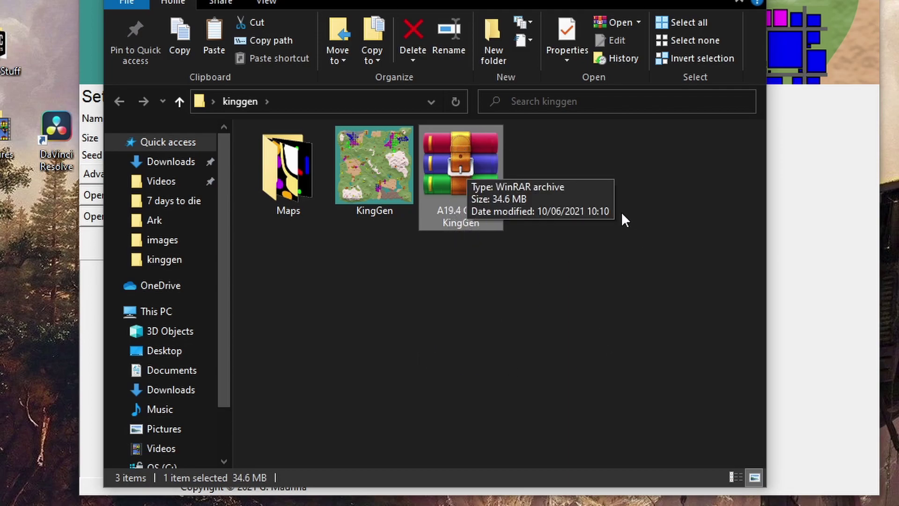
Extract the archive there, permanently delete the .rar, and open the extracted A19.4 CP47 KingGen folder
right_click(460, 161)
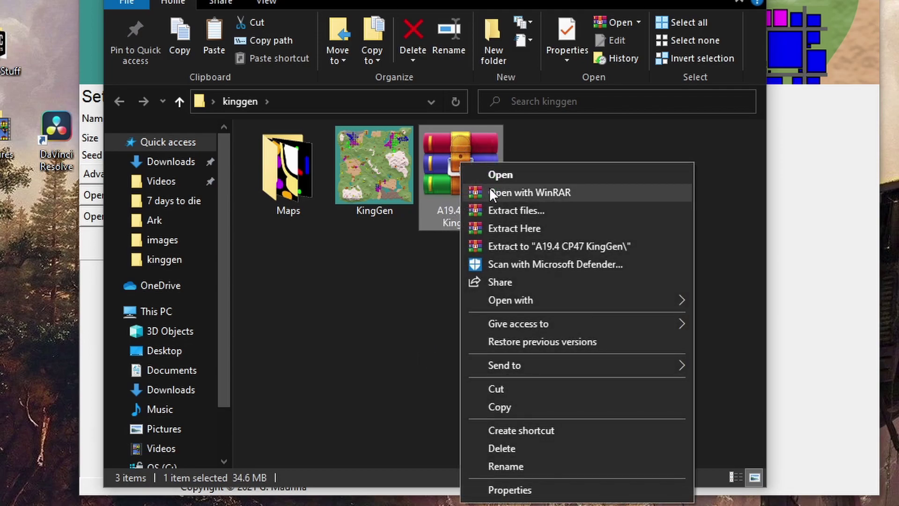
click(526, 229)
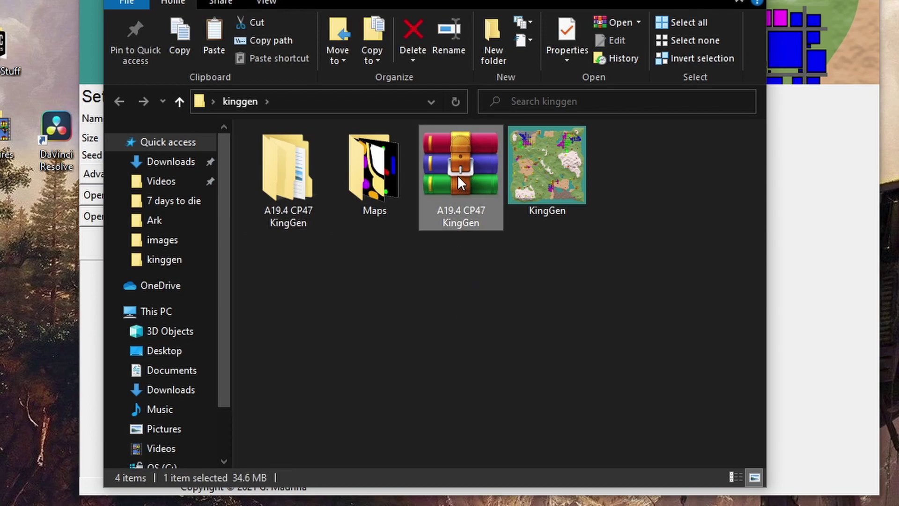
key(shift+Delete)
key(Return)
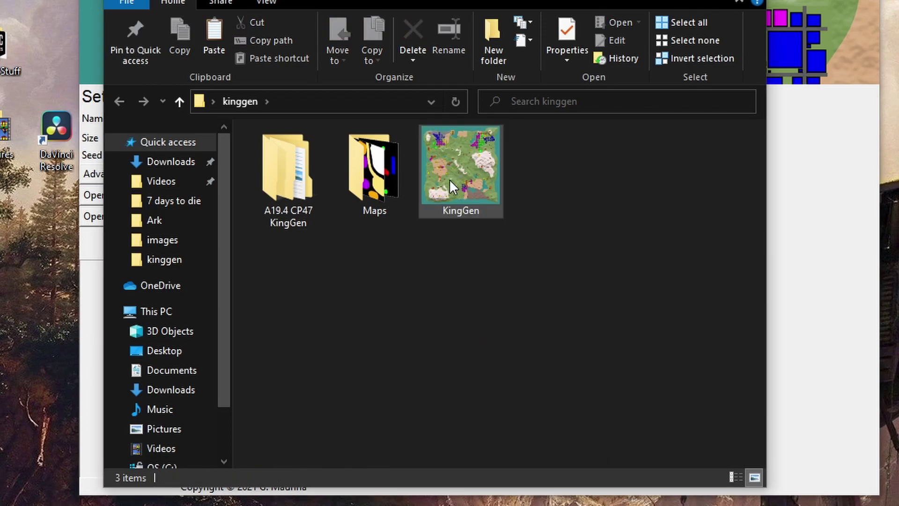
double_click(297, 175)
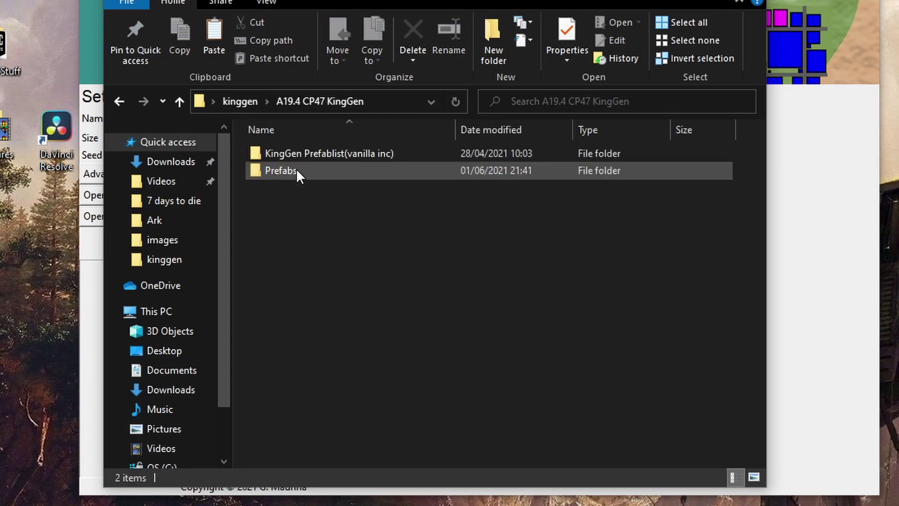
Inspect the Prefabs and KingGen Prefablist(vanilla inc) folders, ending in Prefabs with 3,448 files
mouse_move(300, 174)
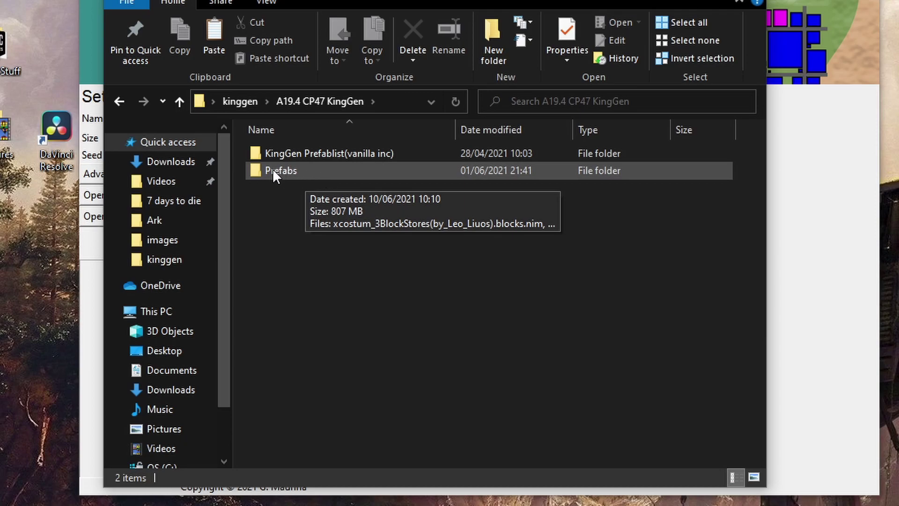
double_click(300, 170)
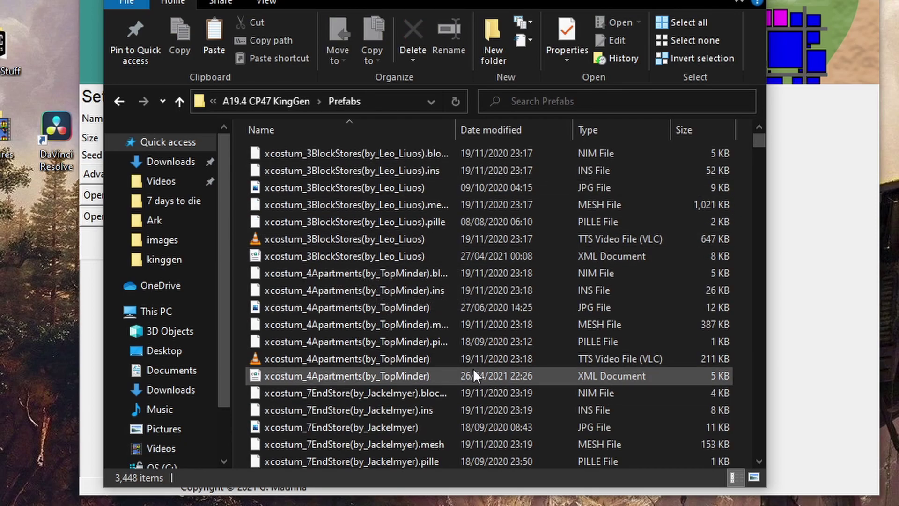
click(121, 101)
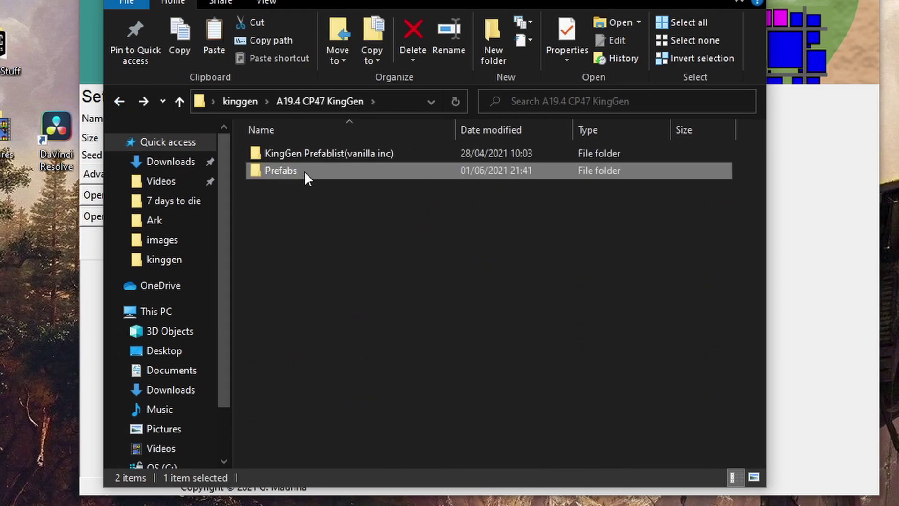
mouse_move(304, 149)
click(292, 154)
double_click(292, 154)
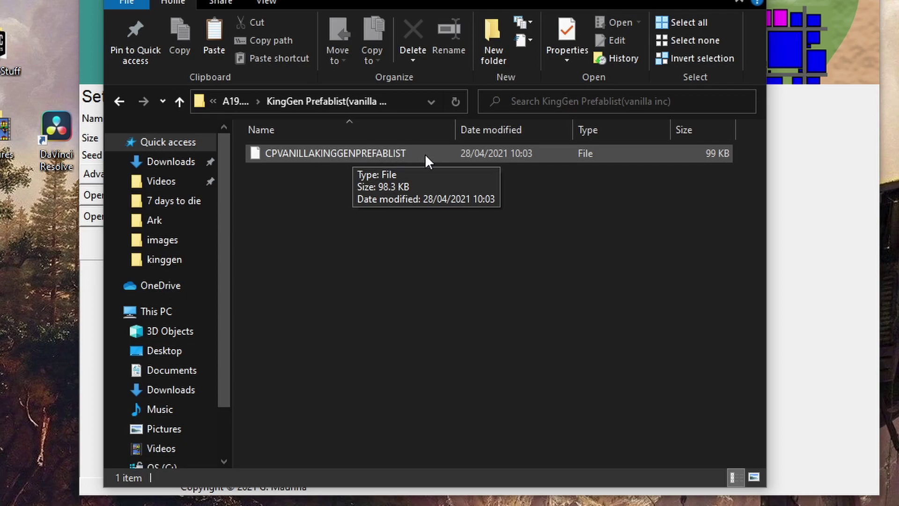
key(alt+Left)
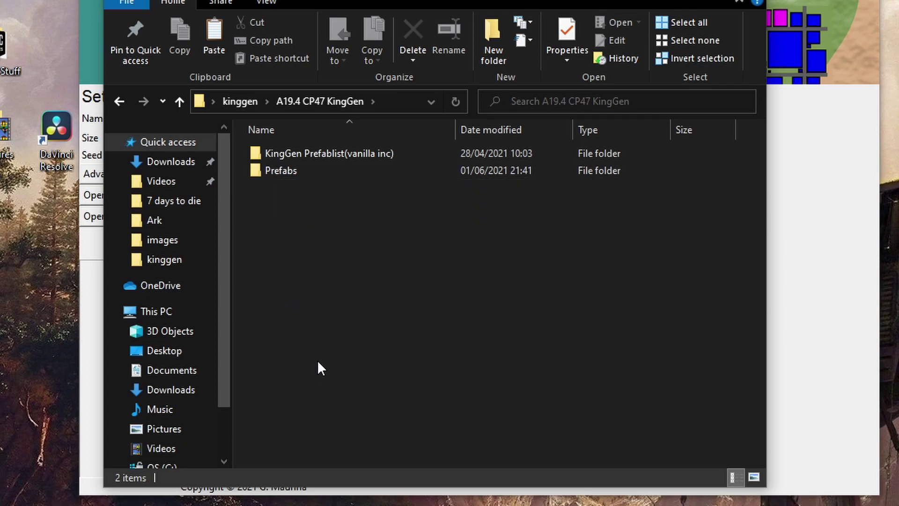
double_click(280, 171)
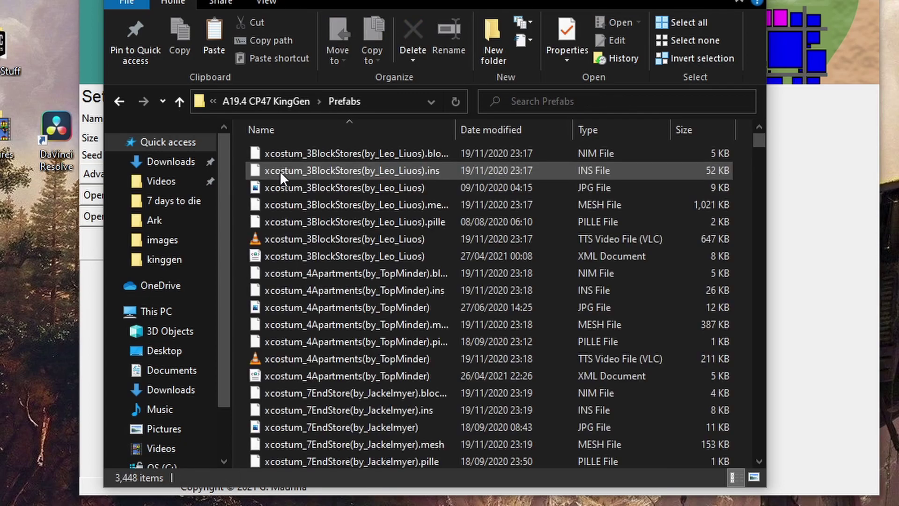
Copy all 3,448 KingGen prefab files, then show the OS (C:) drive
click(338, 271)
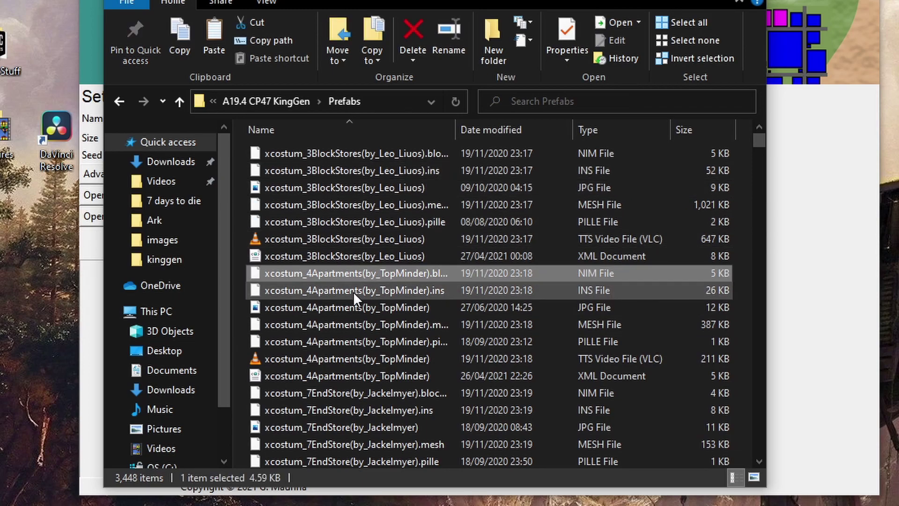
key(ctrl+a)
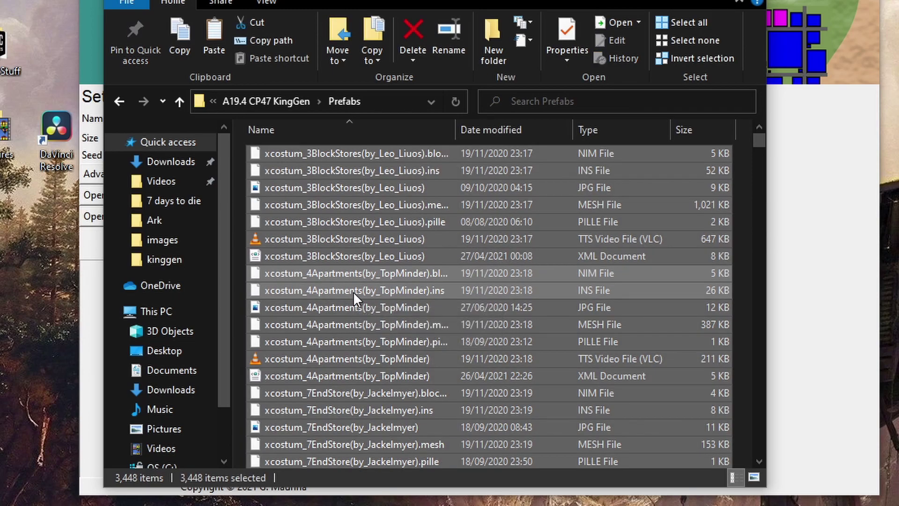
right_click(354, 292)
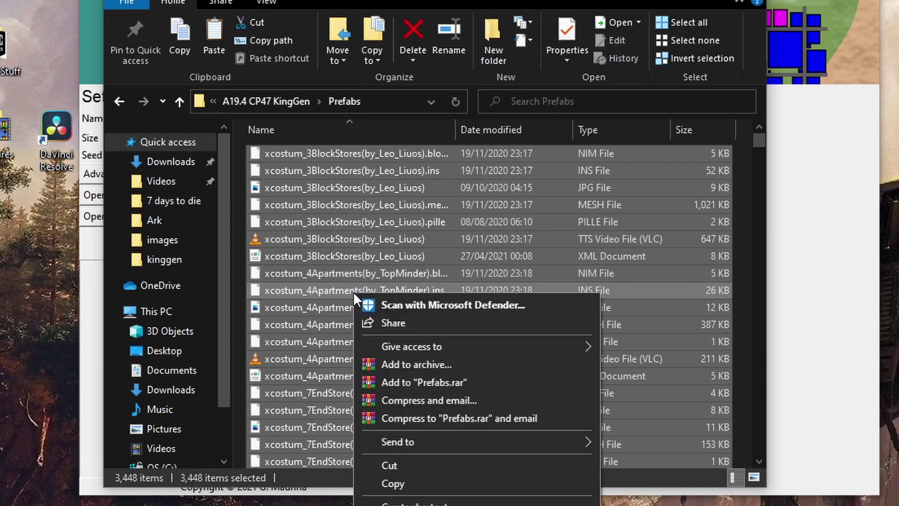
click(400, 484)
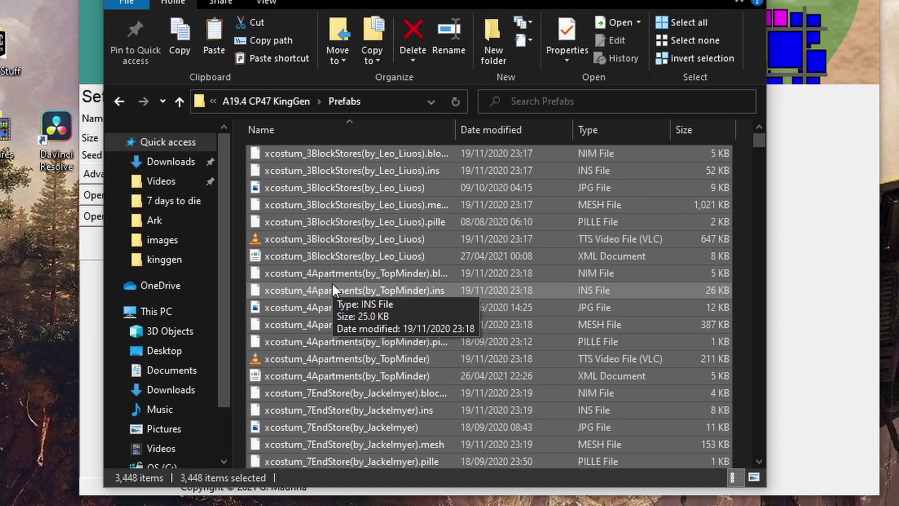
scroll(154, 399, down, 2)
click(154, 397)
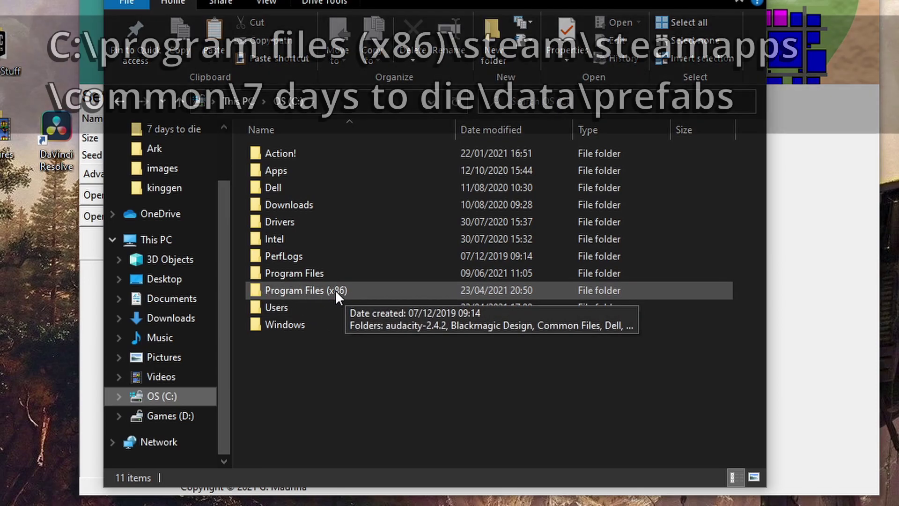
Go to Program Files (x86) > Steam > steamapps > common > 7 Days To Die > Data > Prefabs
click(333, 287)
double_click(333, 287)
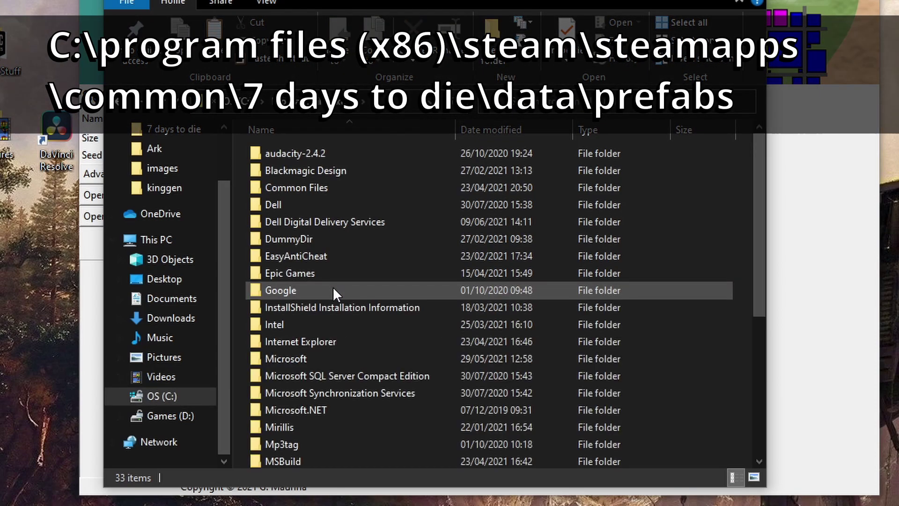
scroll(333, 287, down, 4)
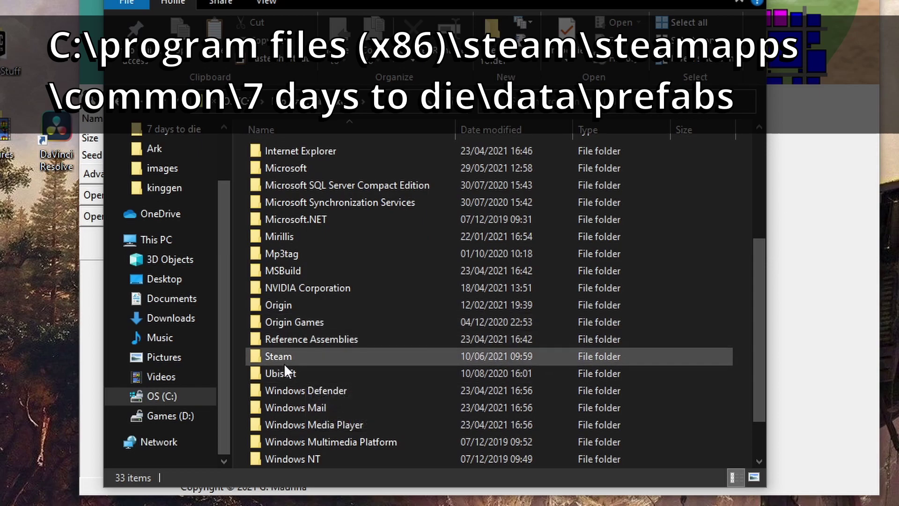
double_click(284, 355)
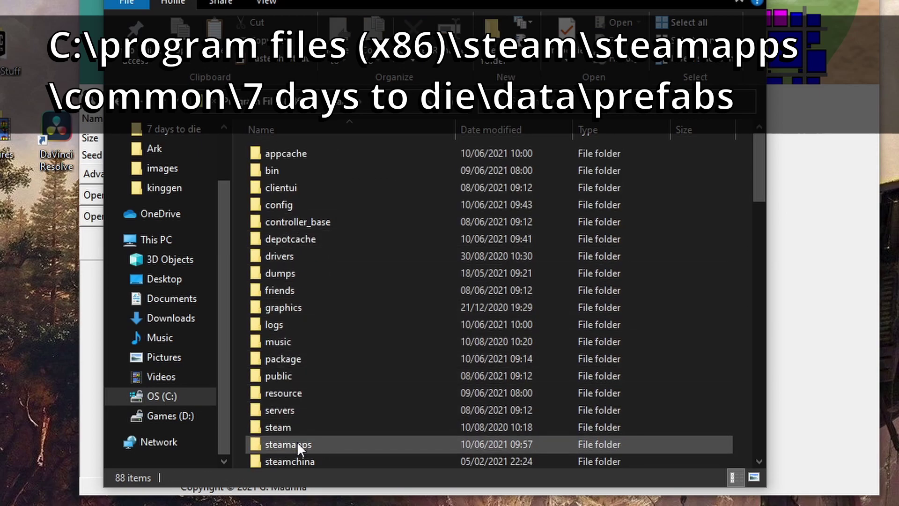
double_click(317, 442)
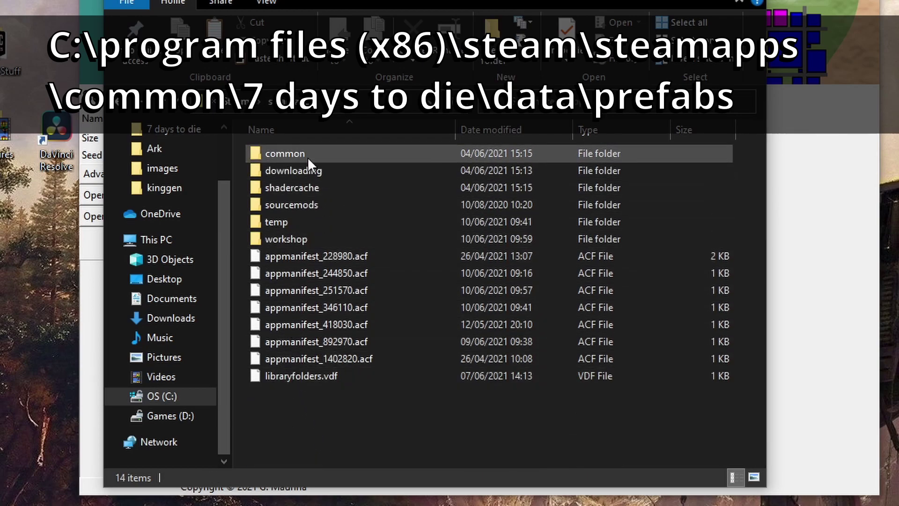
double_click(308, 152)
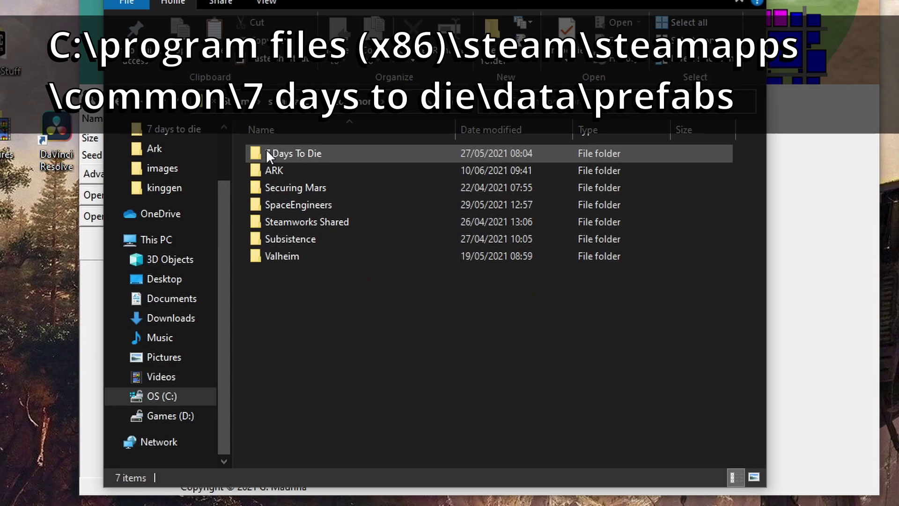
double_click(309, 152)
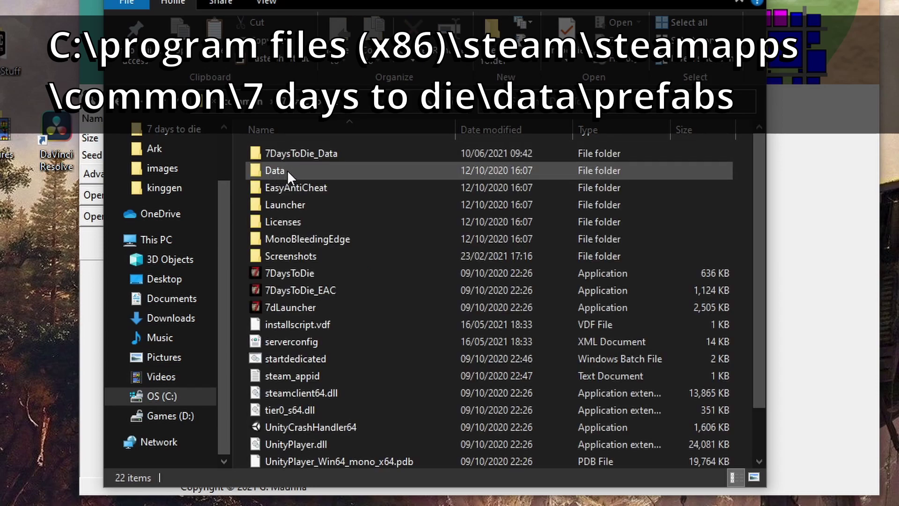
double_click(293, 170)
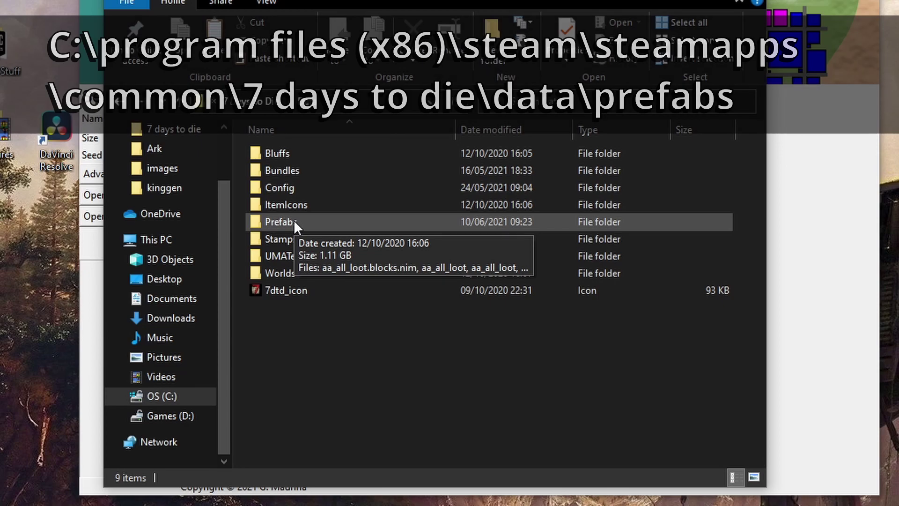
double_click(294, 221)
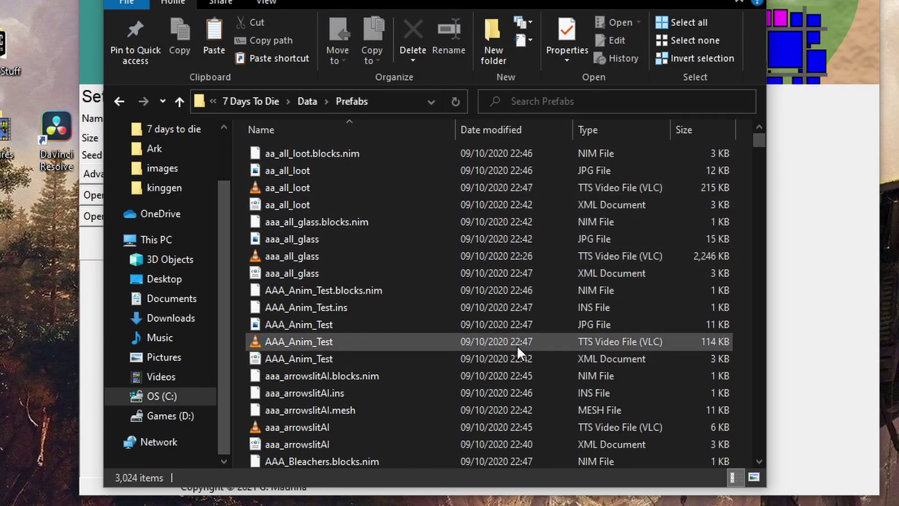
Paste the 3,448 KingGen prefabs into the game's Prefabs folder and check the xcostum files arrived
right_click(550, 279)
click(590, 393)
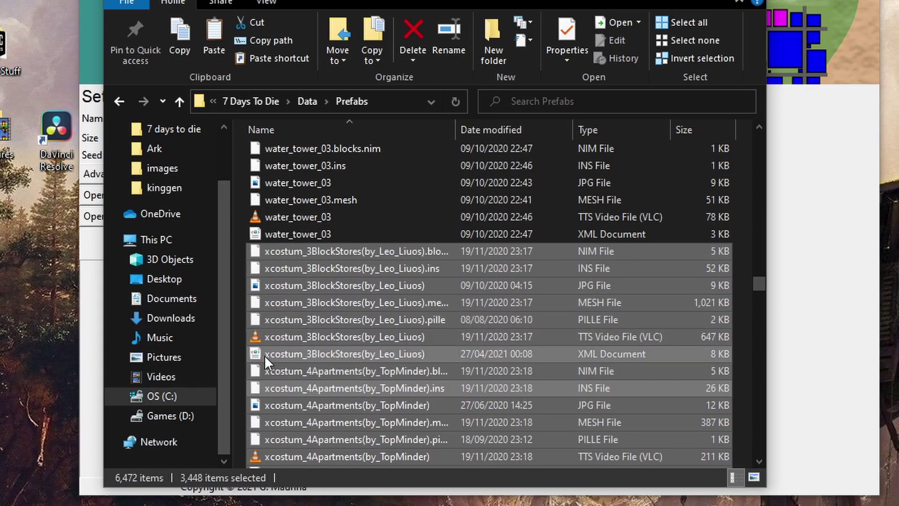
drag(760, 283, 760, 294)
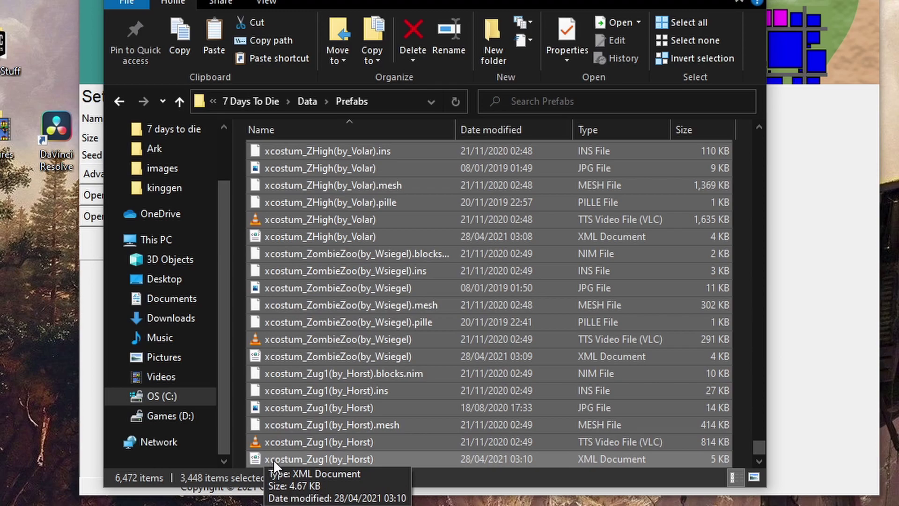
scroll(384, 354, up, 15)
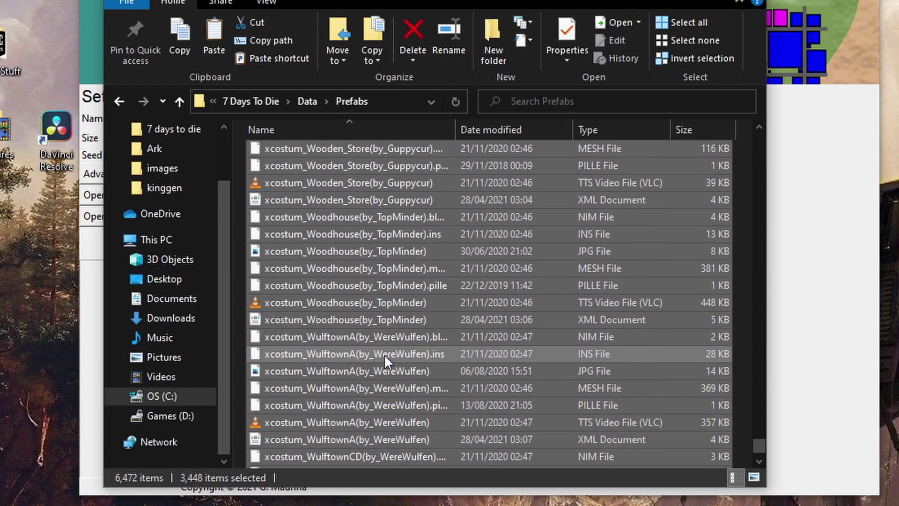